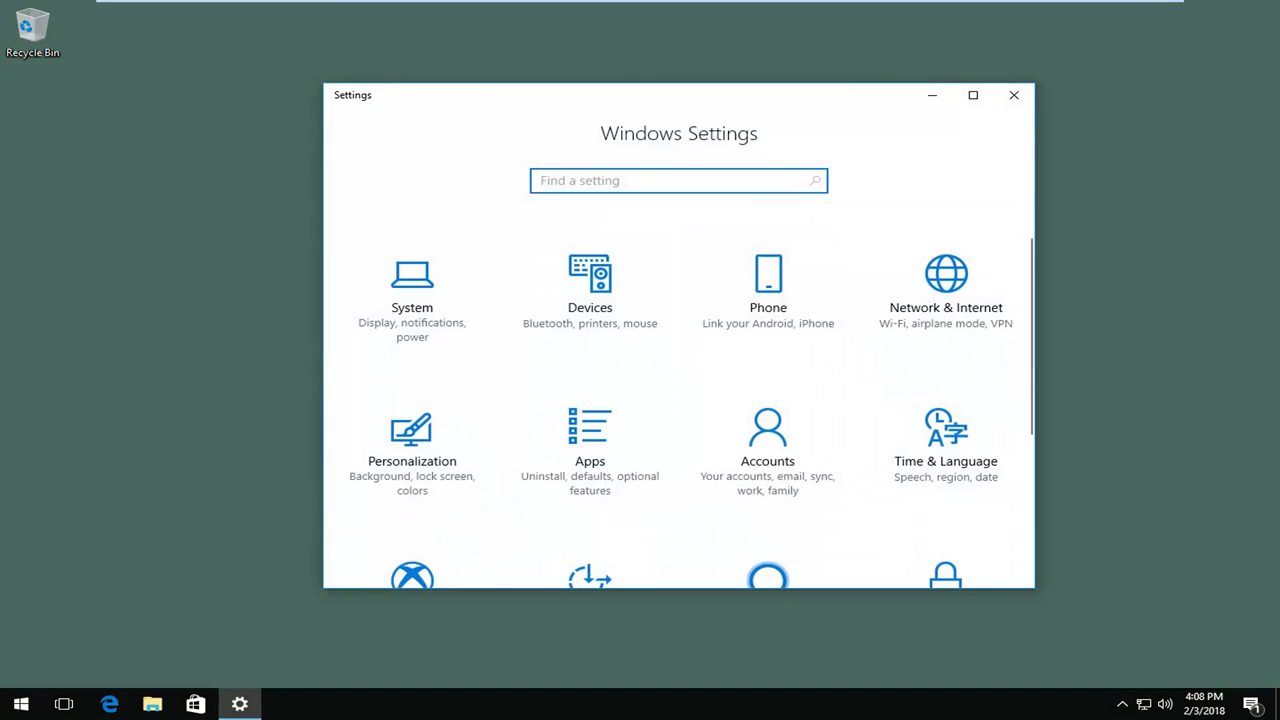
Go to the Recovery page under Update & Security in Settings
drag(1031, 277, 1037, 430)
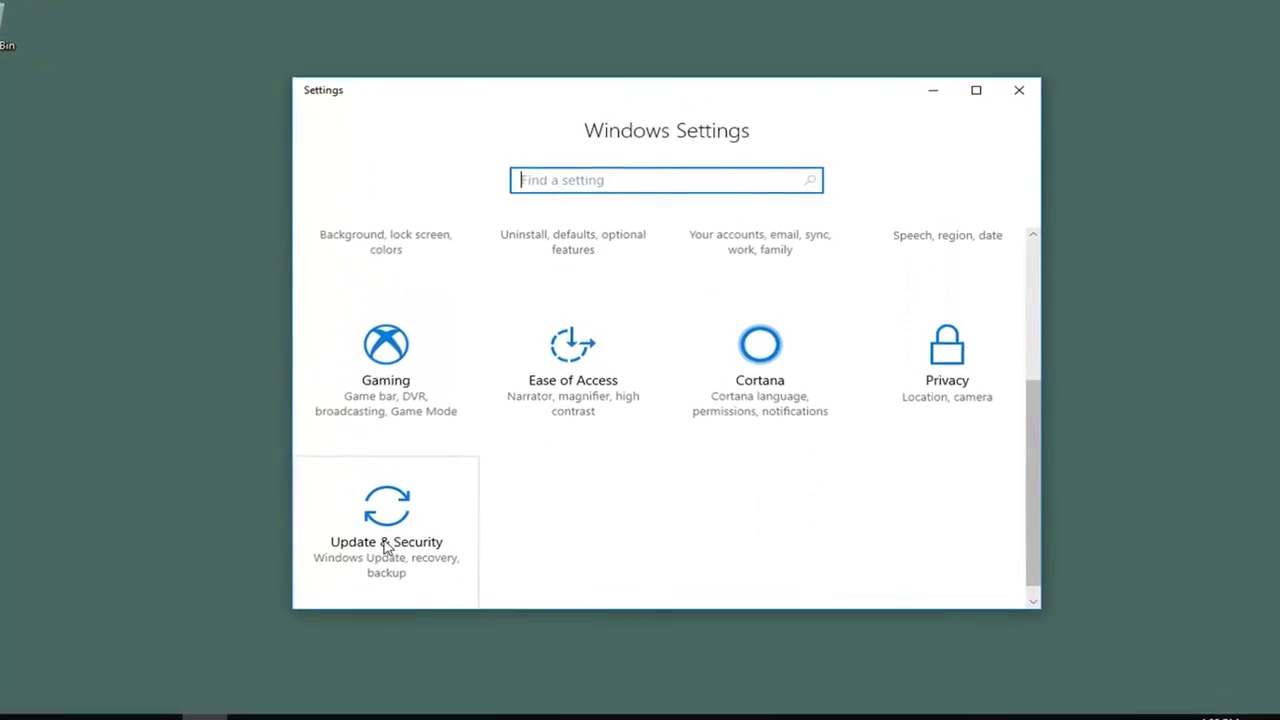
click(425, 555)
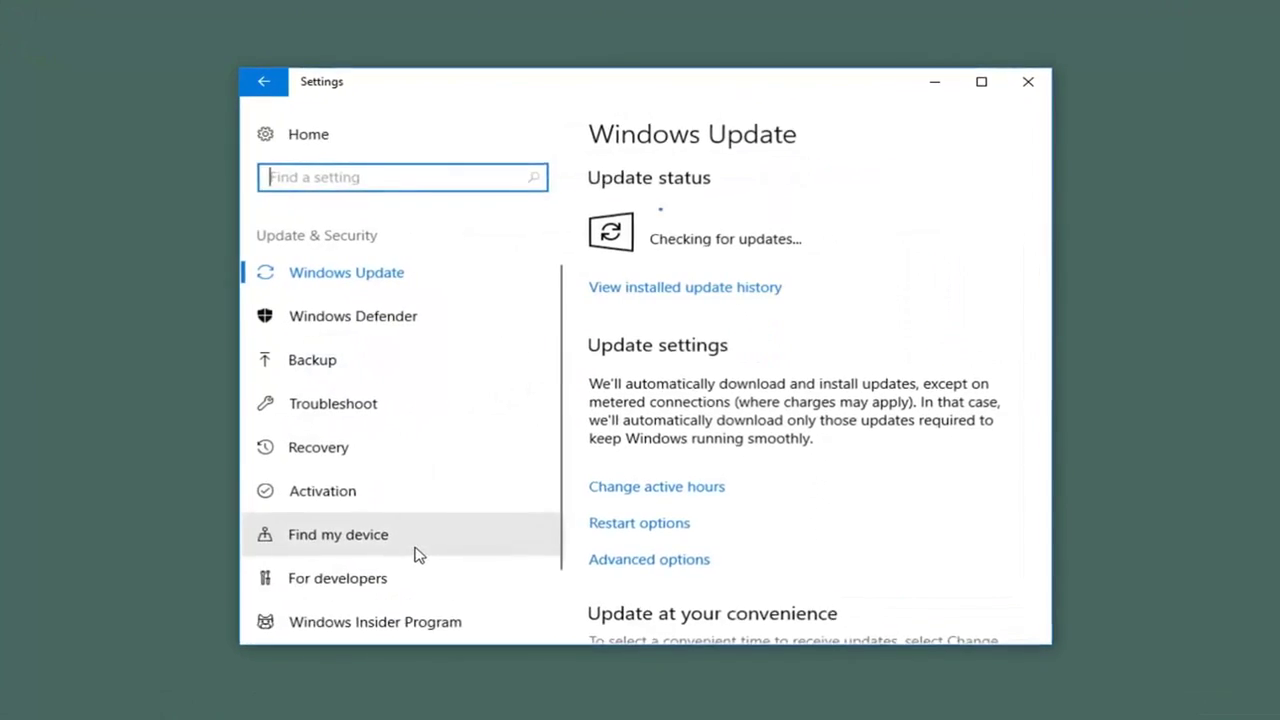
click(294, 464)
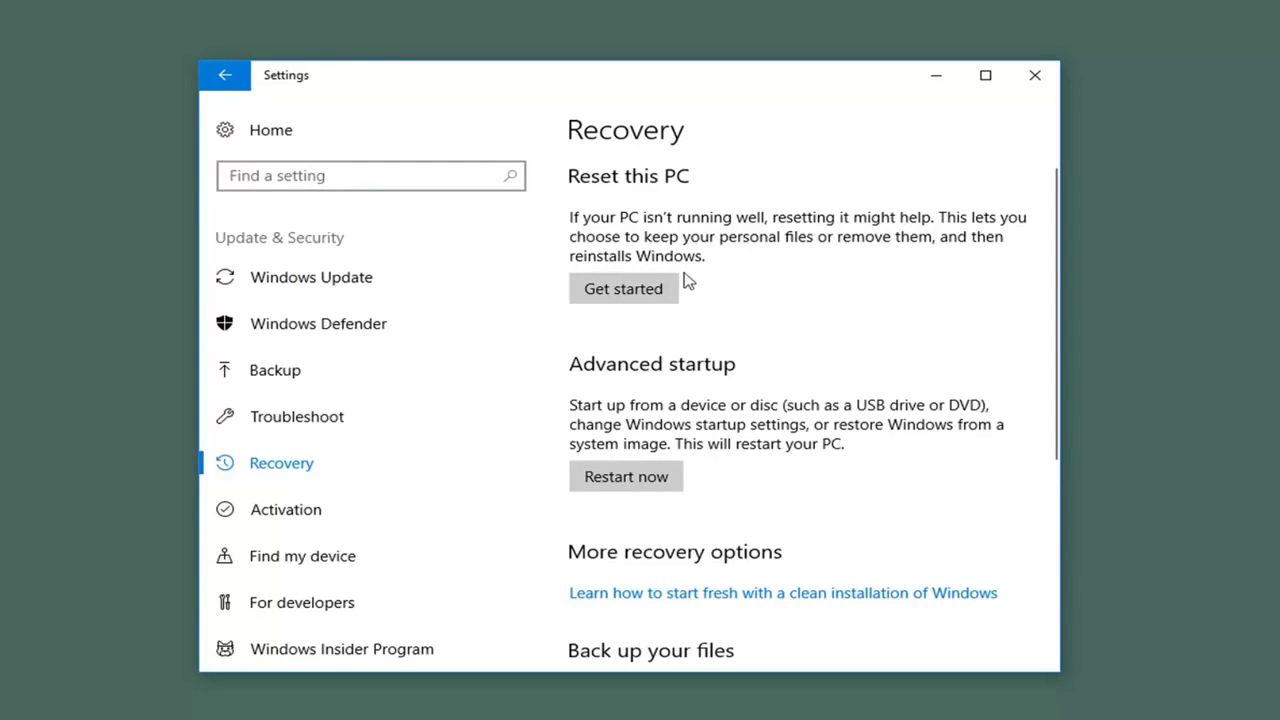
Start Reset this PC and choose Remove everything
click(619, 290)
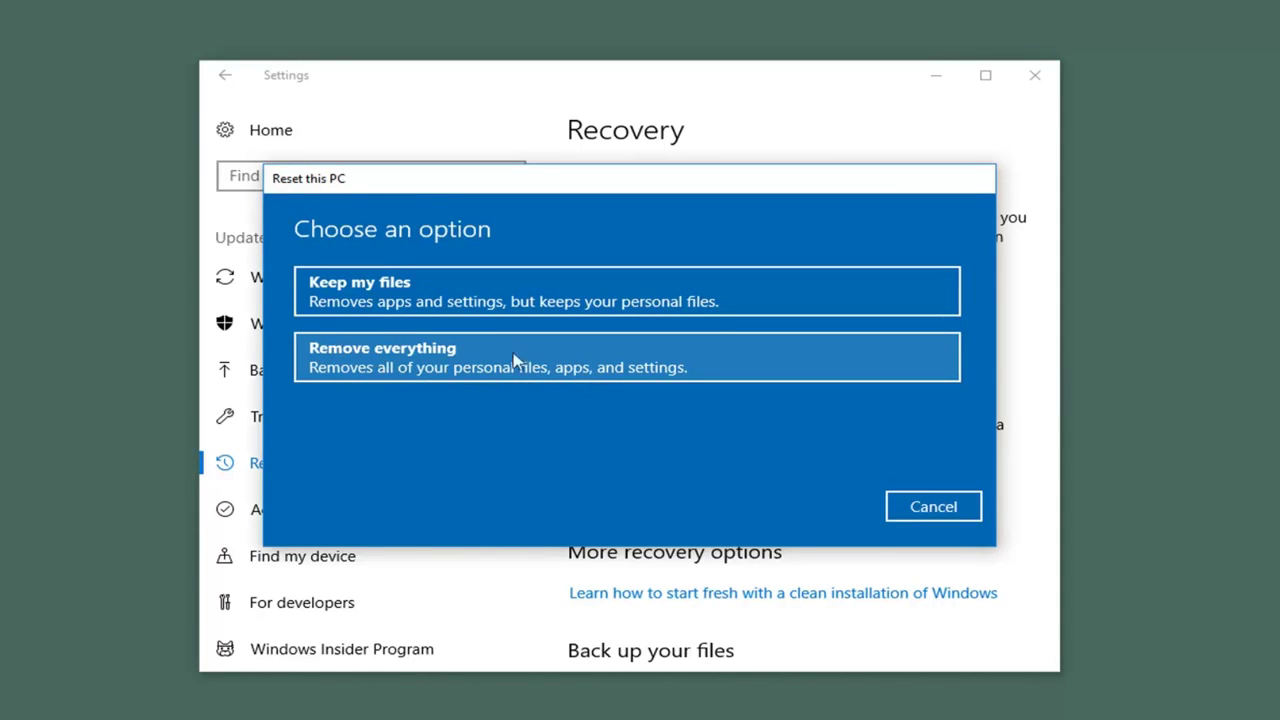
click(450, 370)
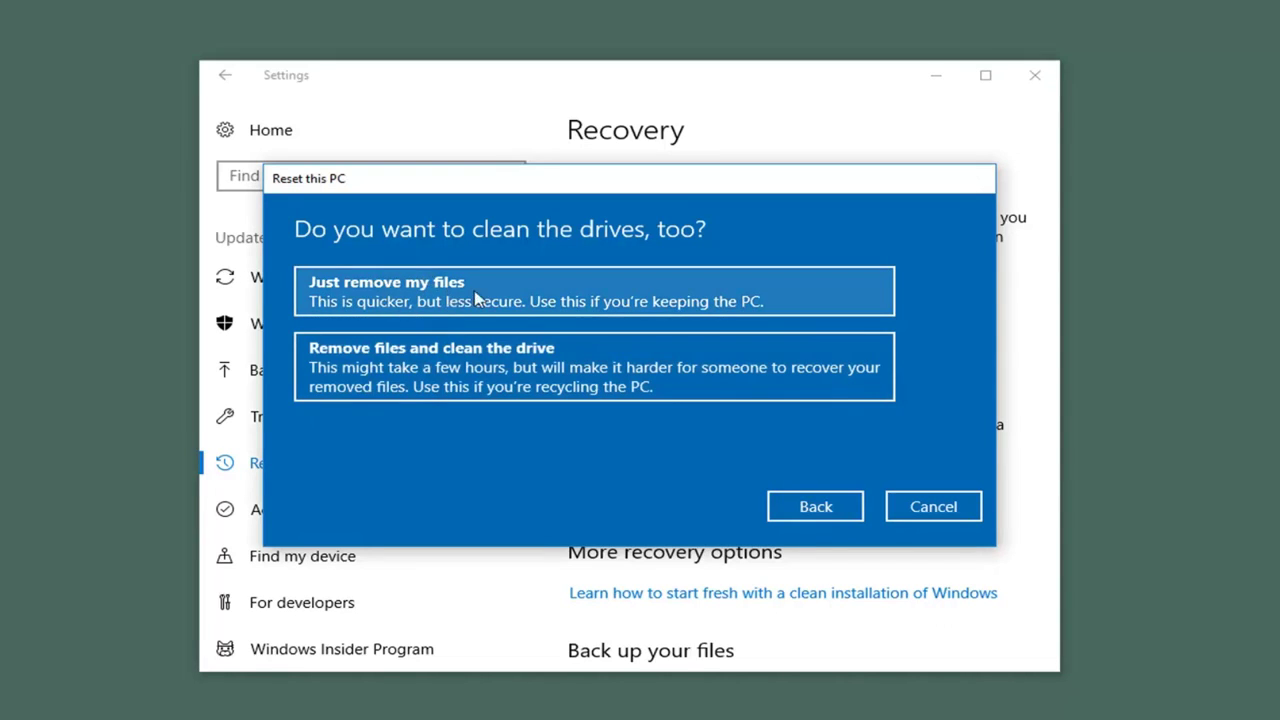
Choose Just remove my files, skipping drive cleaning
click(416, 296)
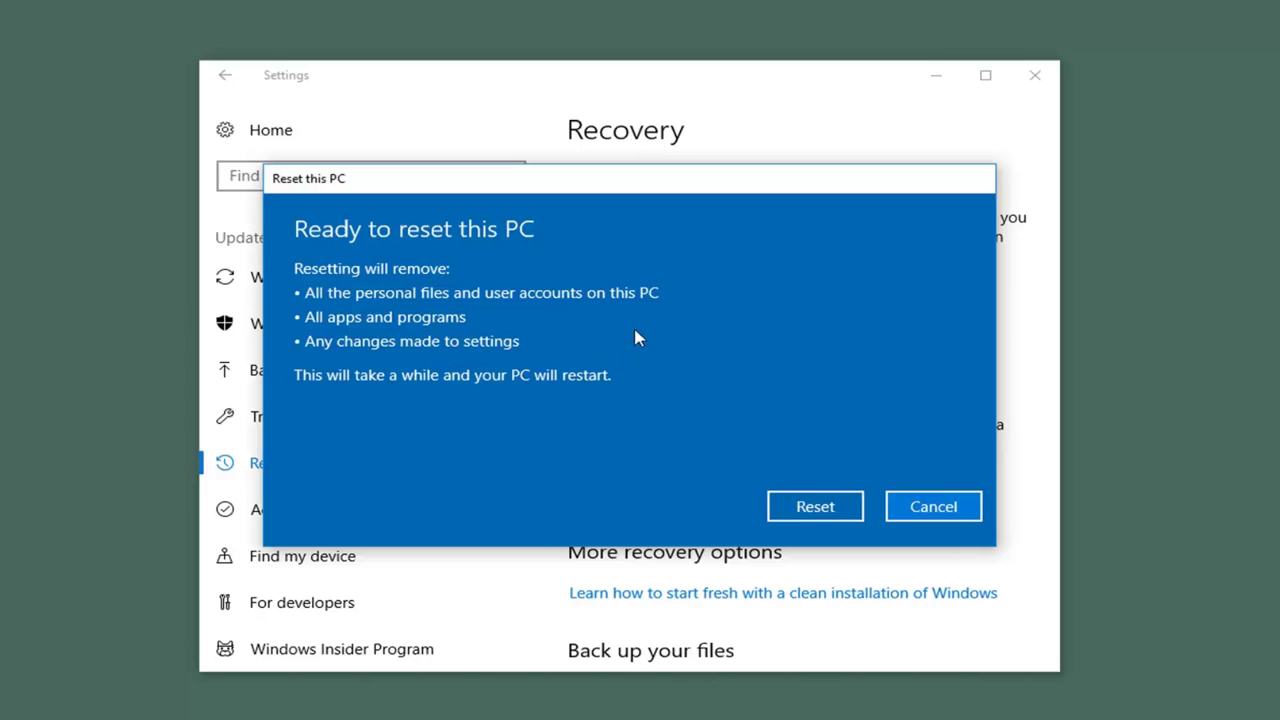
Confirm with Reset so Windows begins resetting and reinstalling
click(832, 506)
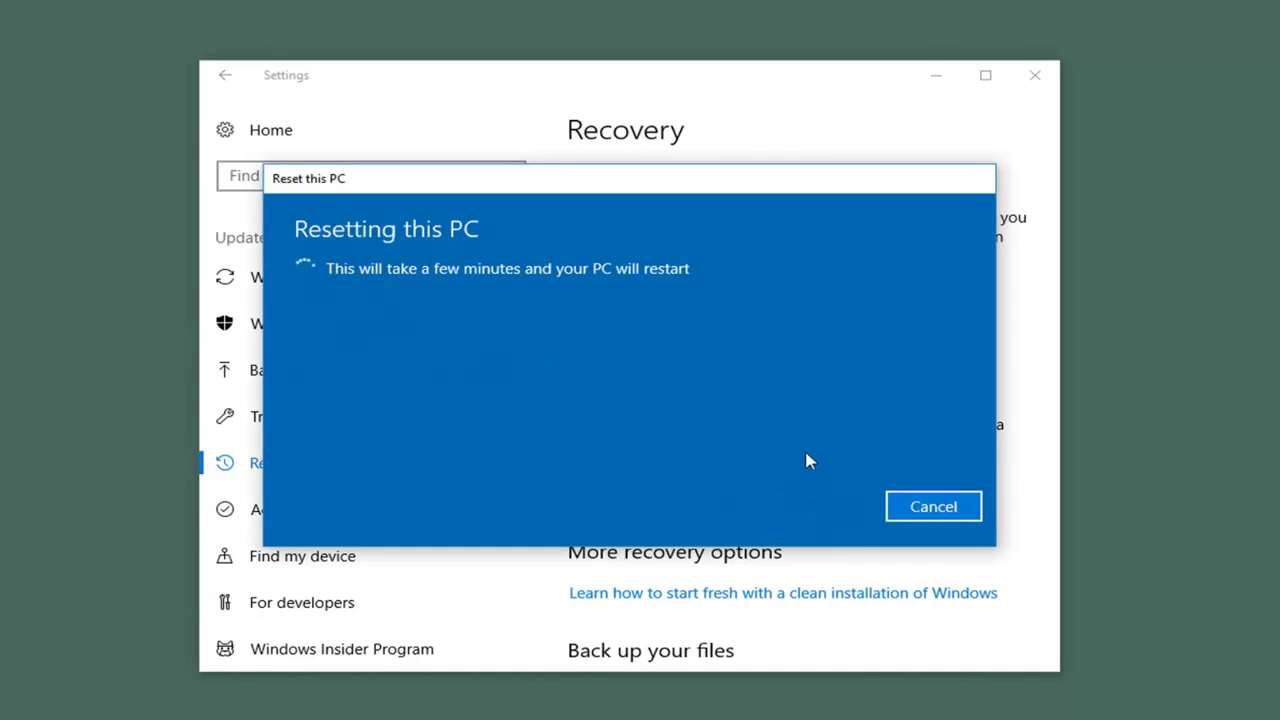
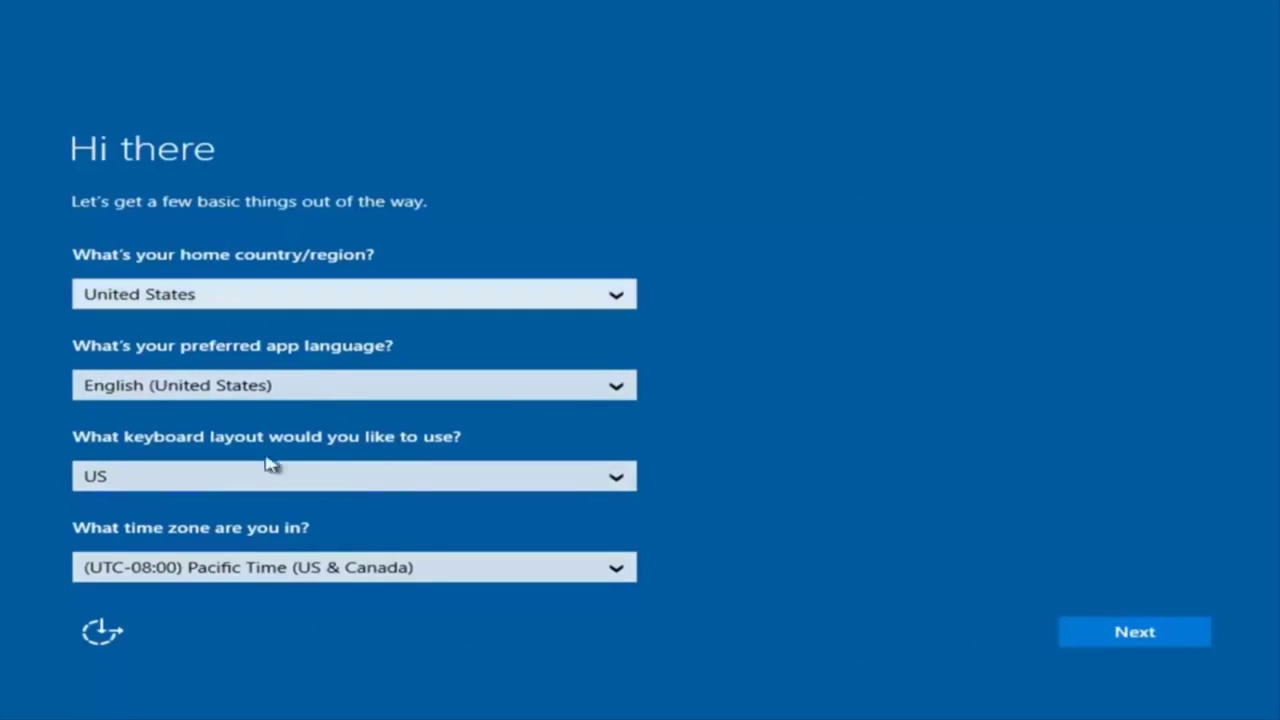
Apply the region, language, keyboard and time zone choices and accept the license terms
click(1142, 643)
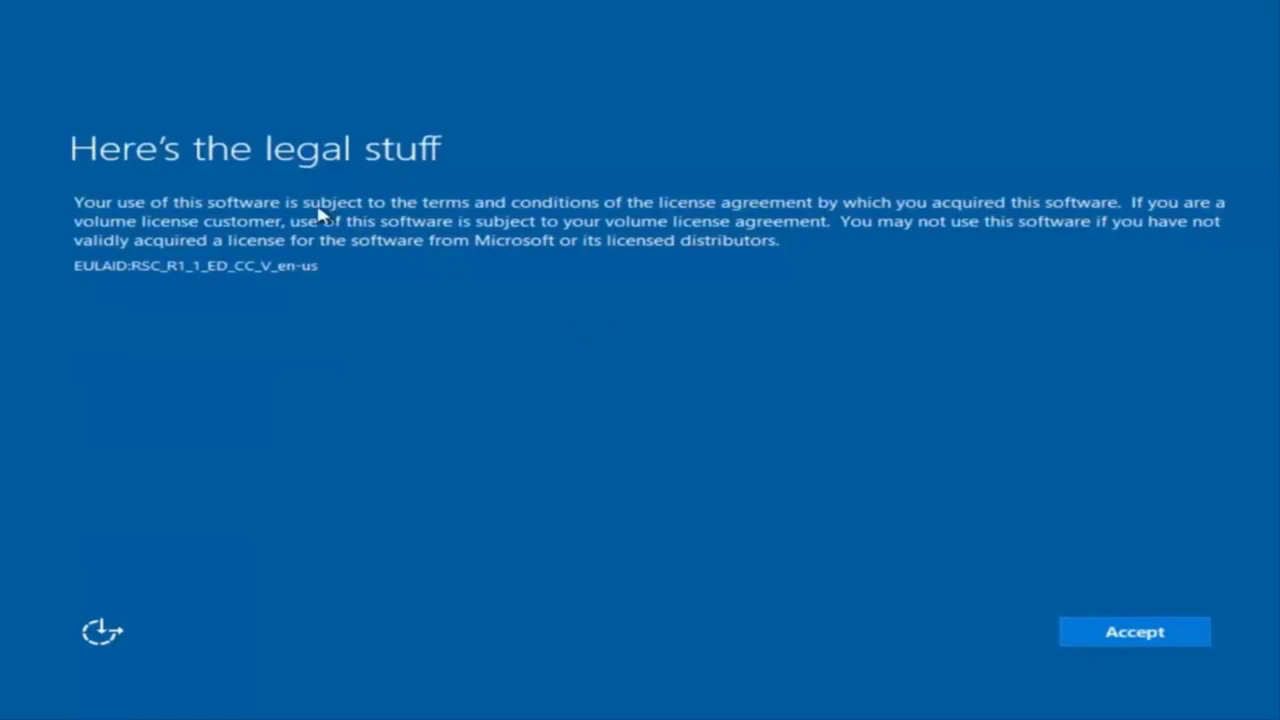
click(1150, 634)
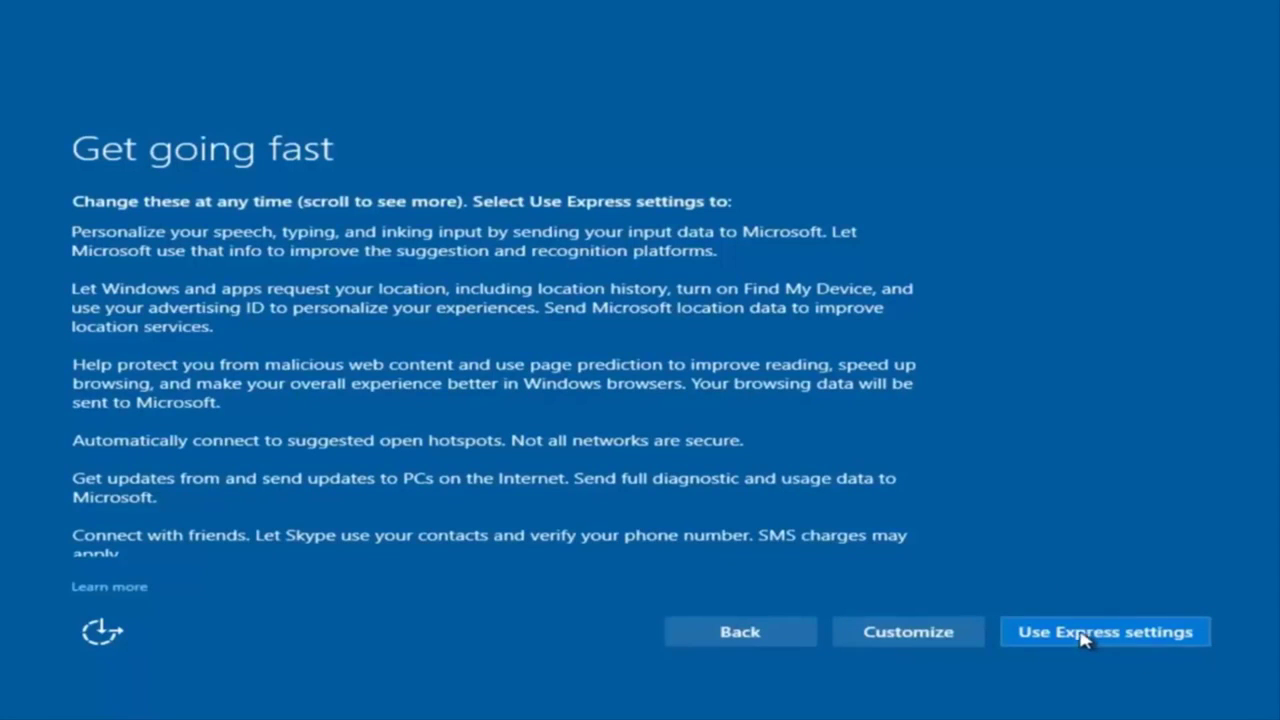
Choose custom settings and turn off personalizing speech, typing and inking input
click(913, 638)
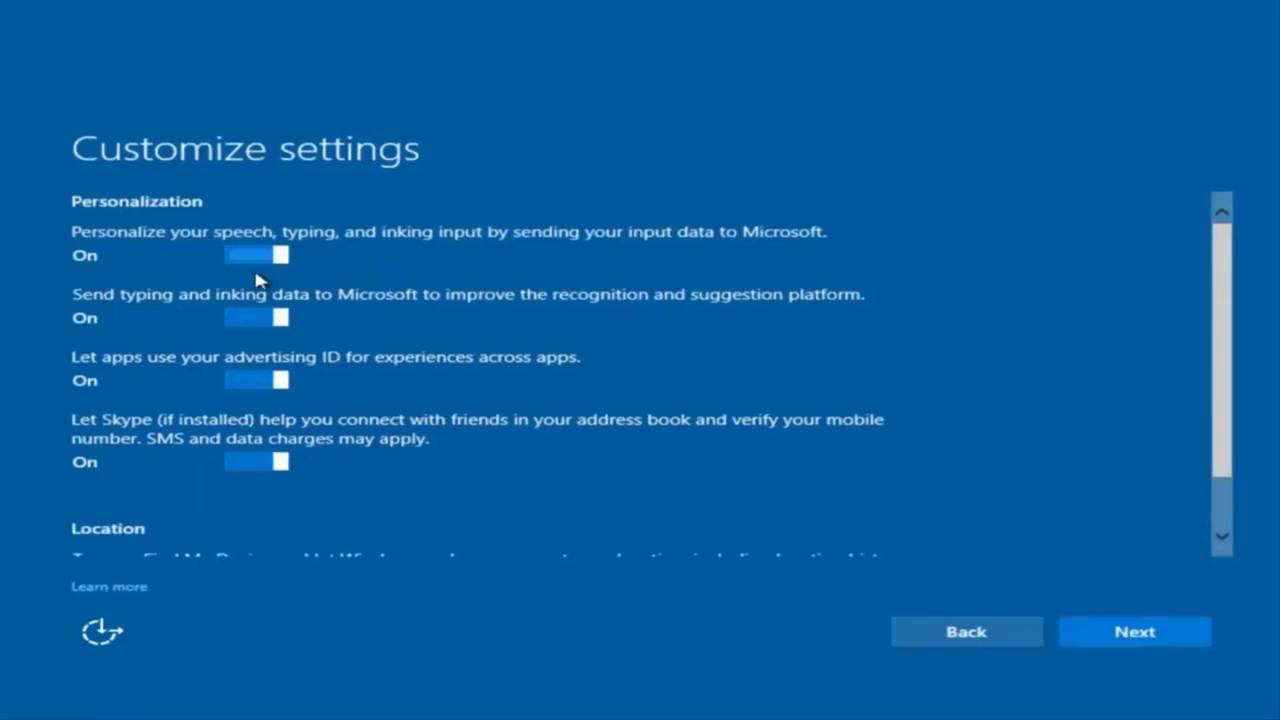
scroll(340, 320, down, 1)
scroll(366, 337, up, 1)
click(280, 255)
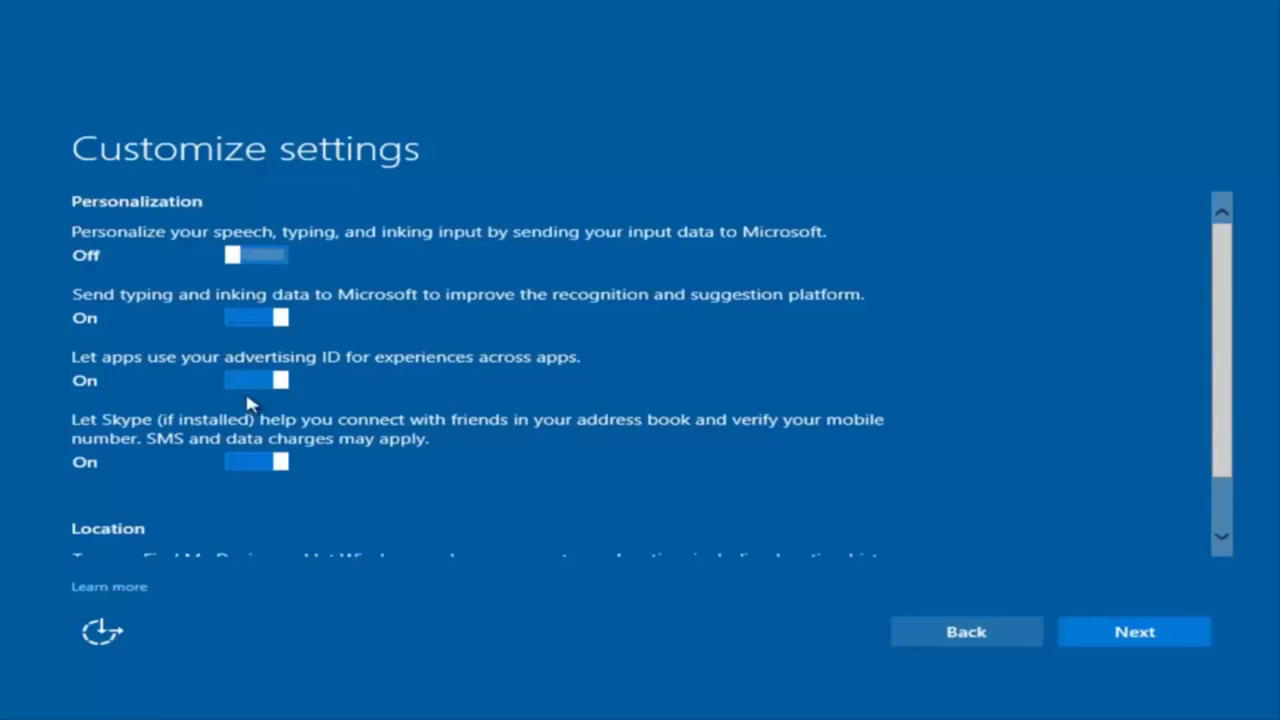
scroll(266, 410, down, 2)
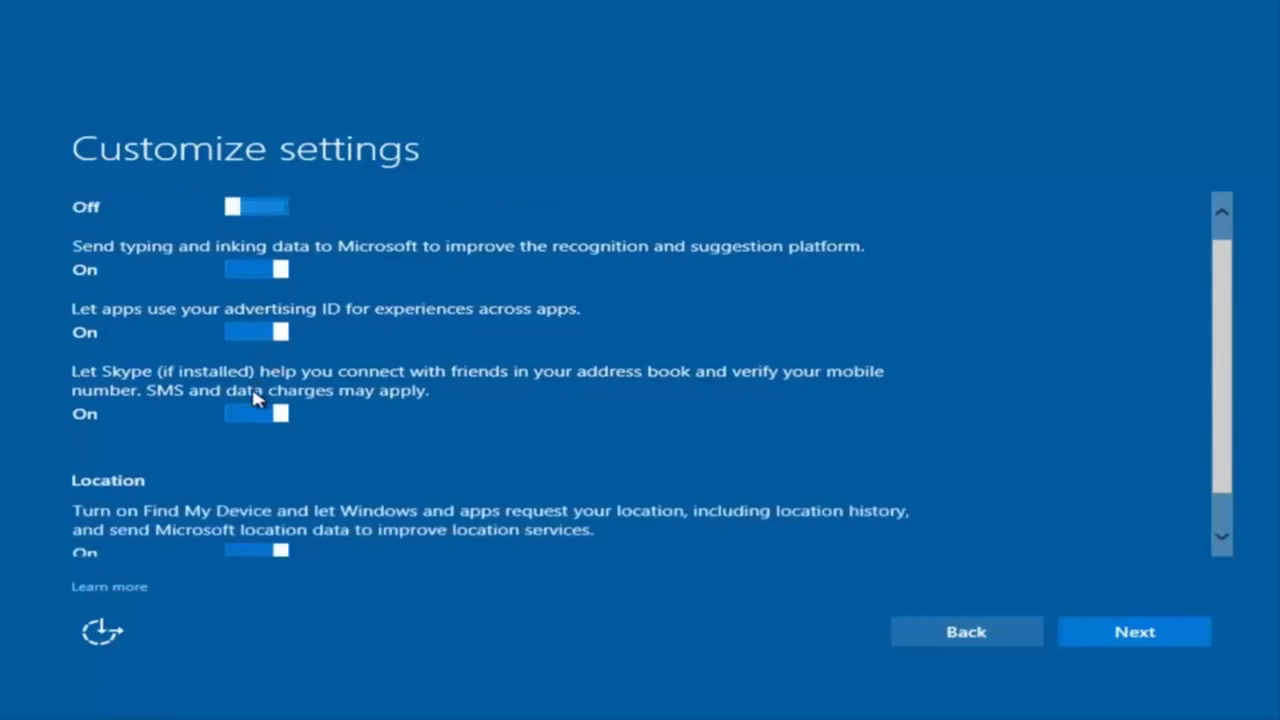
scroll(300, 280, up, 2)
scroll(297, 462, down, 2)
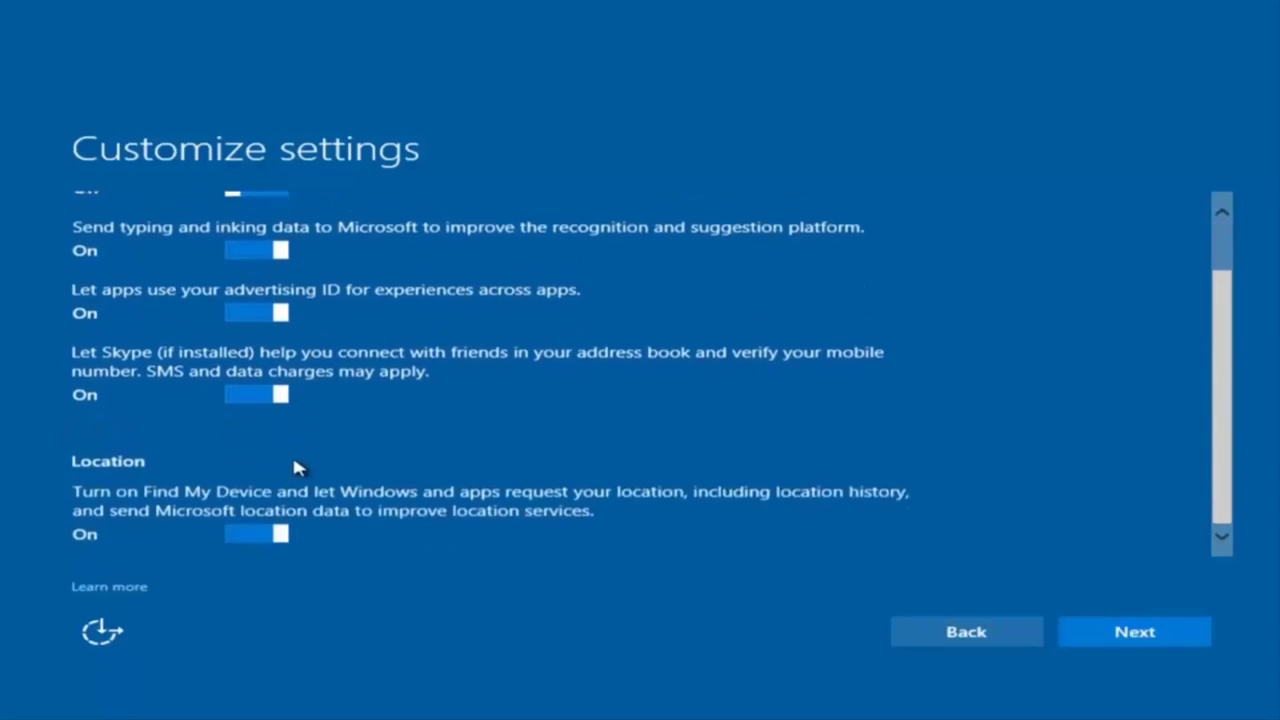
scroll(345, 325, up, 2)
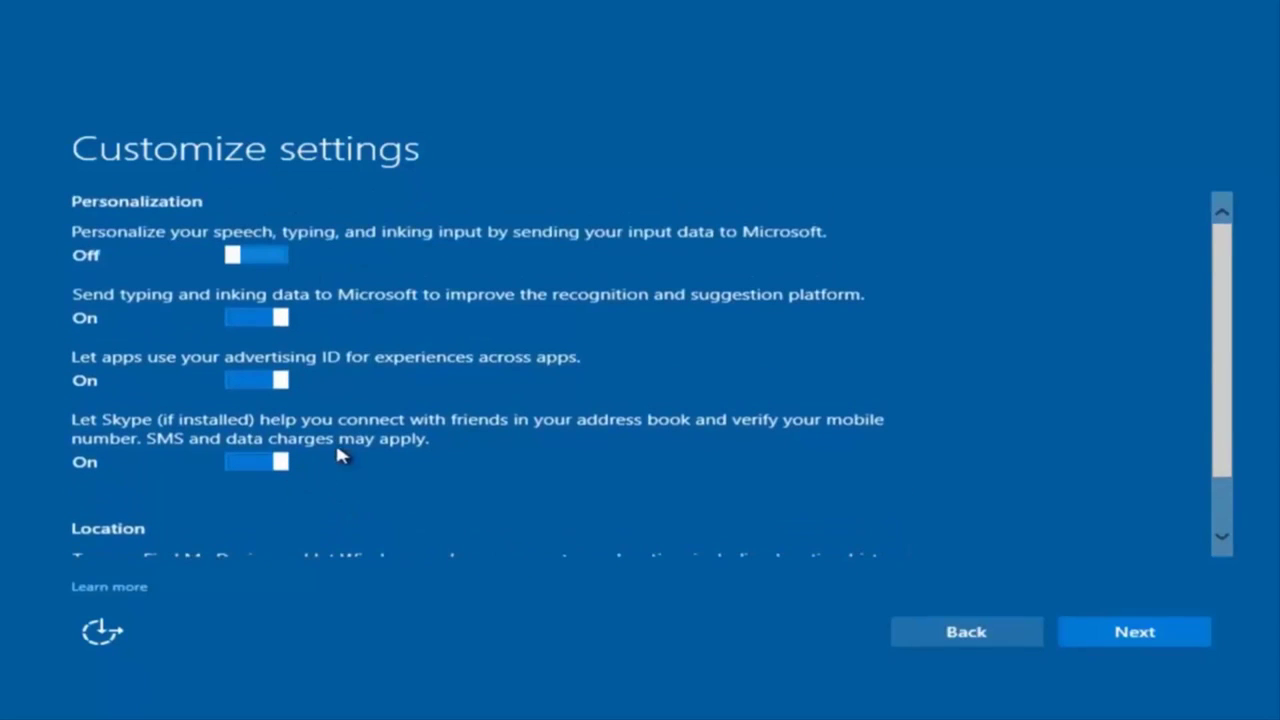
Keep the connectivity, error reporting, browser and update settings unchanged and continue
click(1110, 632)
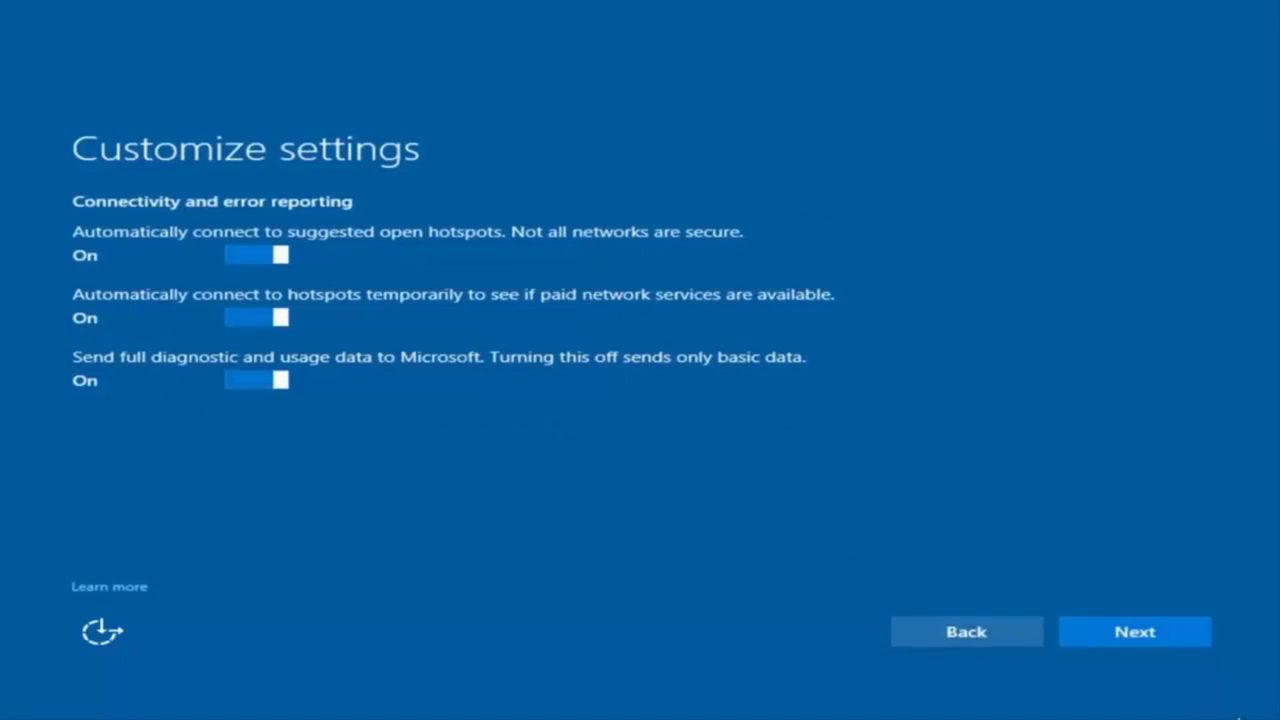
click(1137, 642)
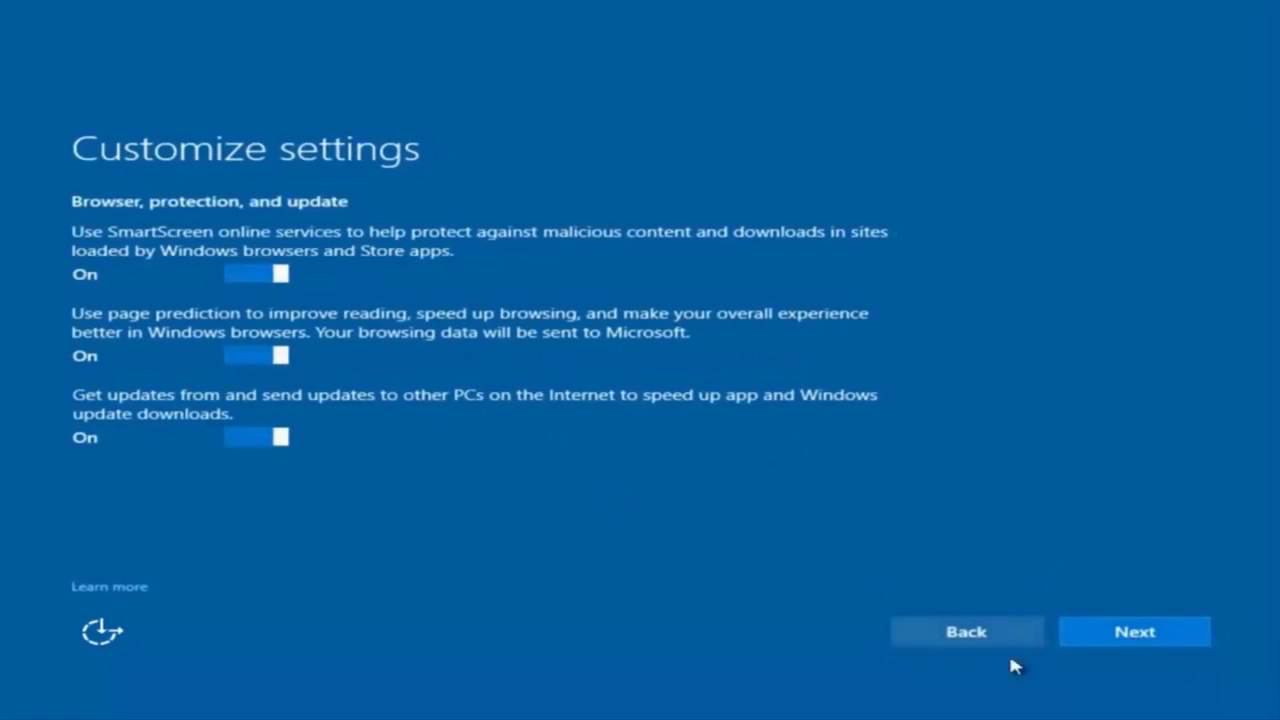
click(1130, 640)
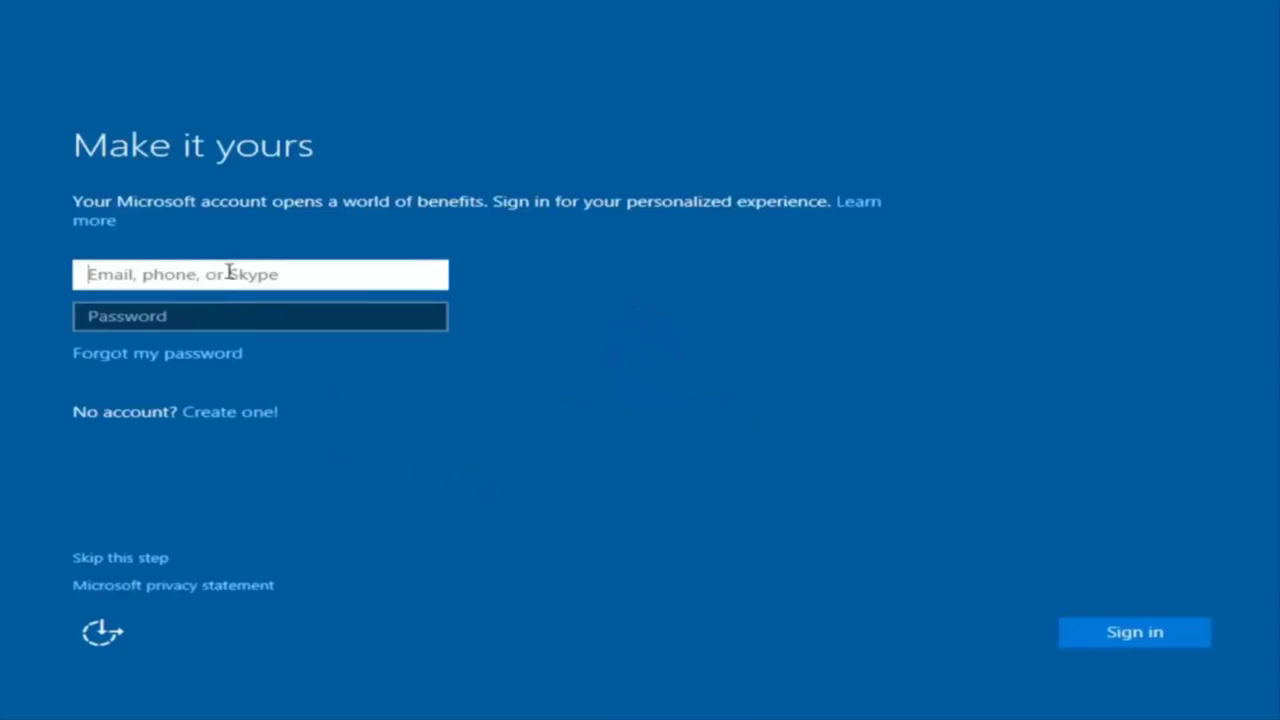
Once the privacy settings apply, deselect the Microsoft account email field on 'Make it yours'
click(546, 271)
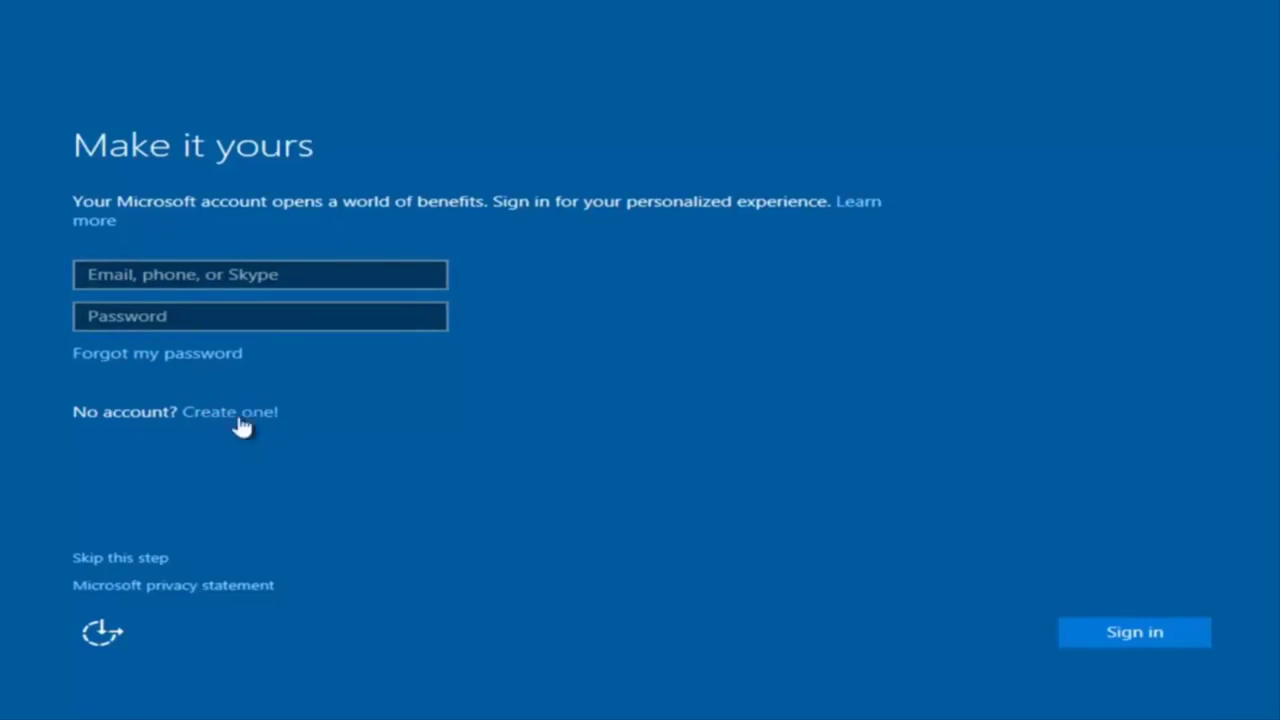
Skip Microsoft account sign-in and enter the local user name 'example'
click(126, 560)
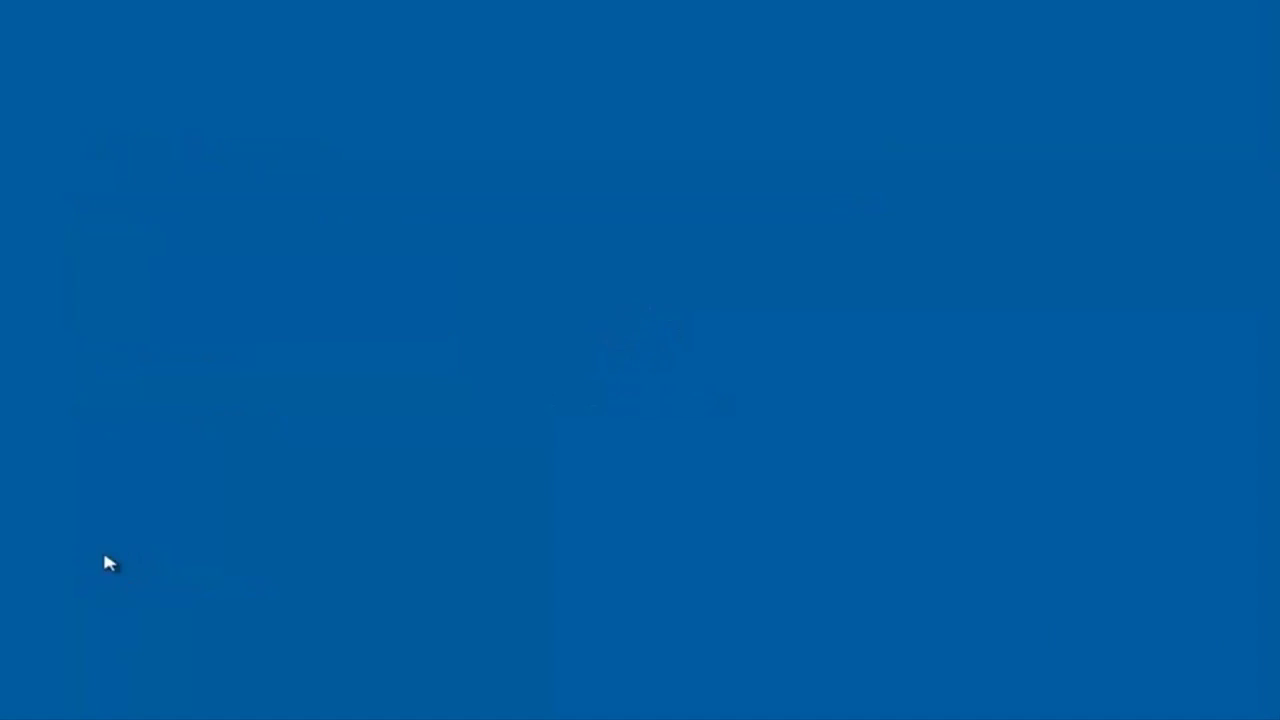
text(exam[p)
key(BackSpace)
key(BackSpace)
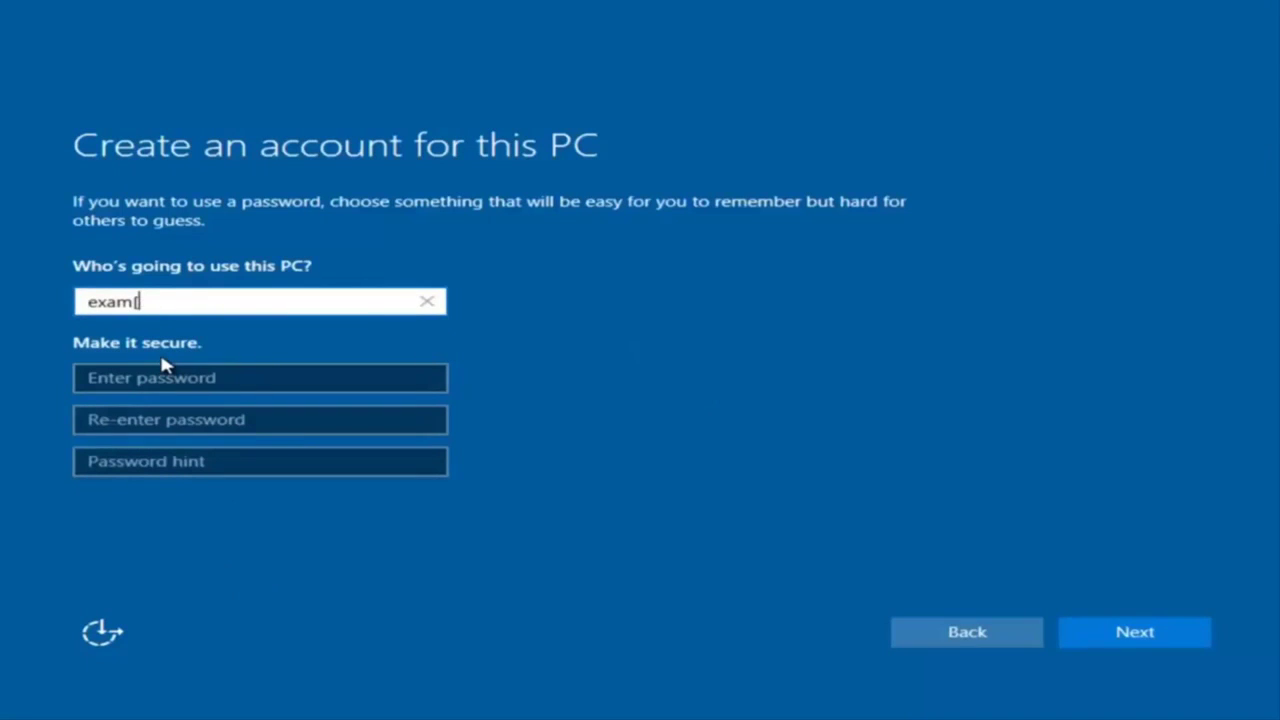
text(ple)
Enter and confirm the account password, add a password hint, and create the account
click(160, 379)
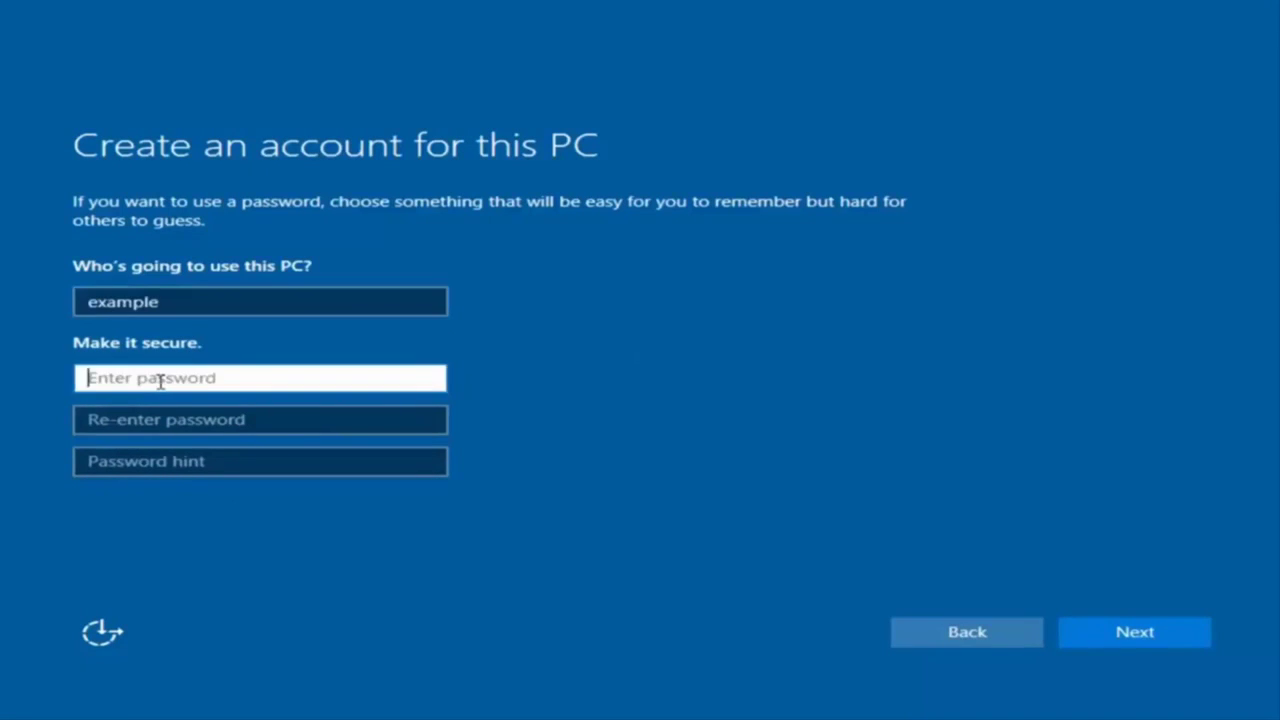
text(••••)
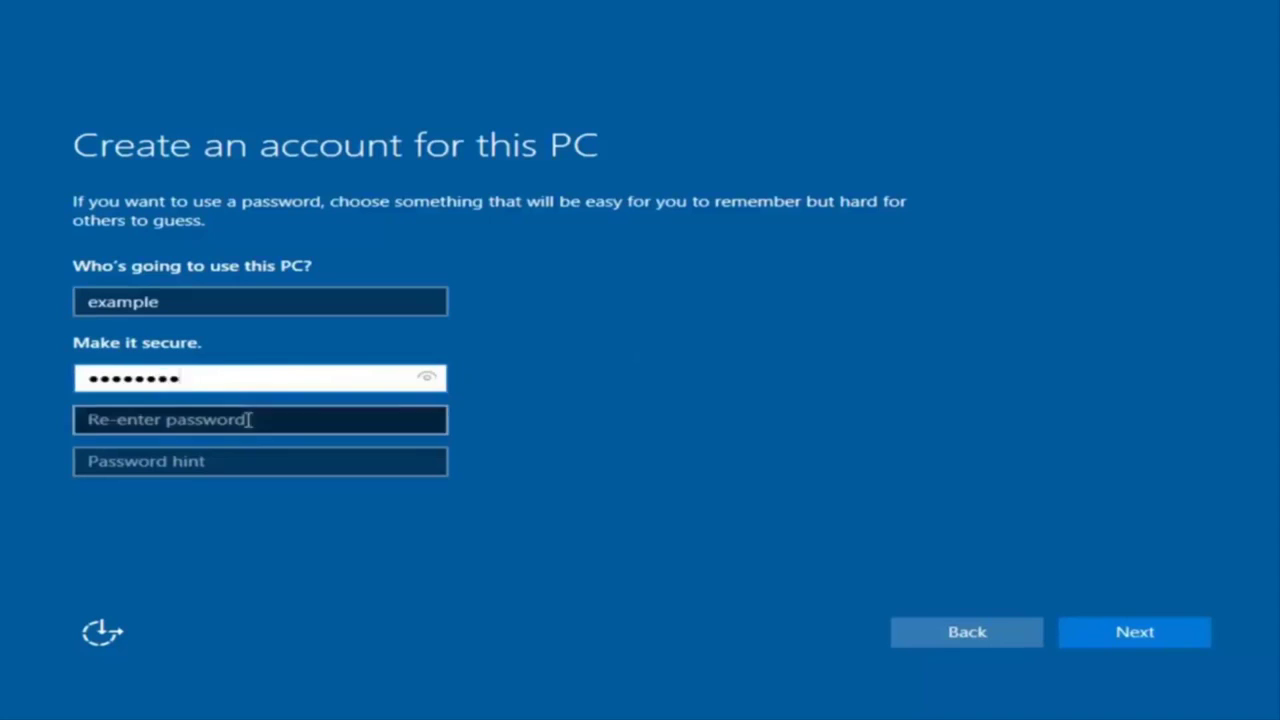
click(248, 420)
text(••)
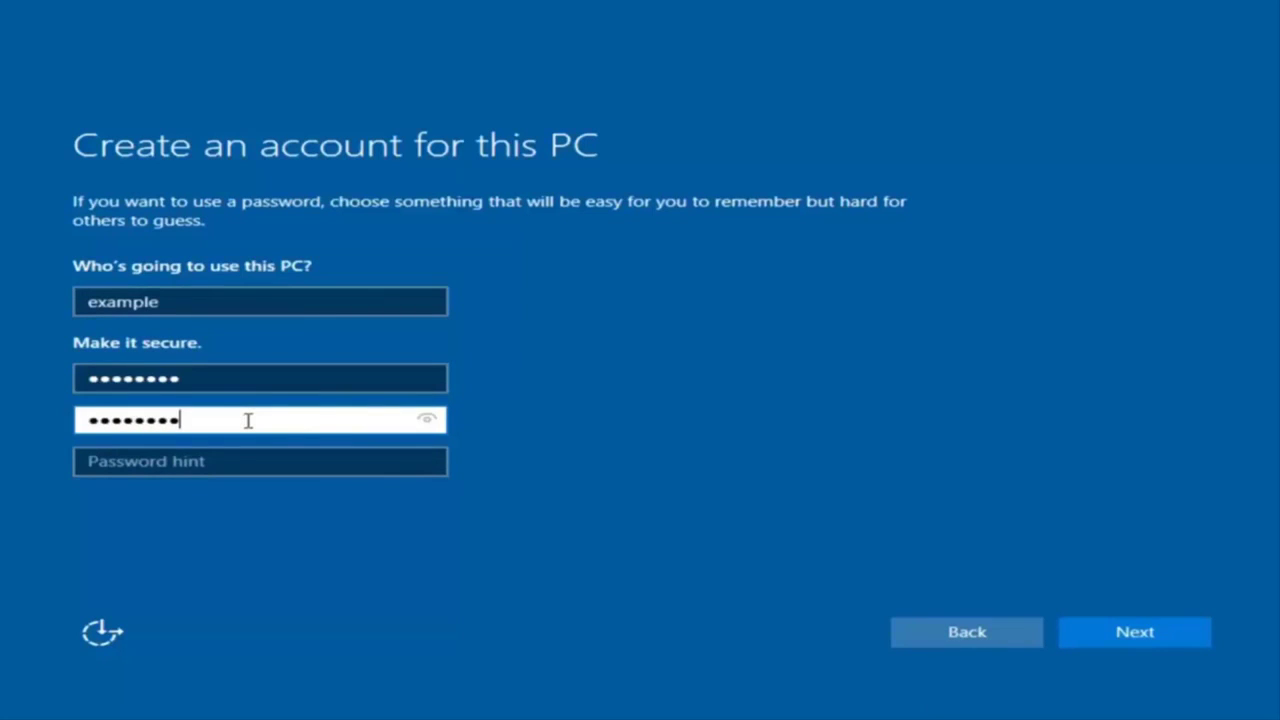
click(232, 463)
text(pass)
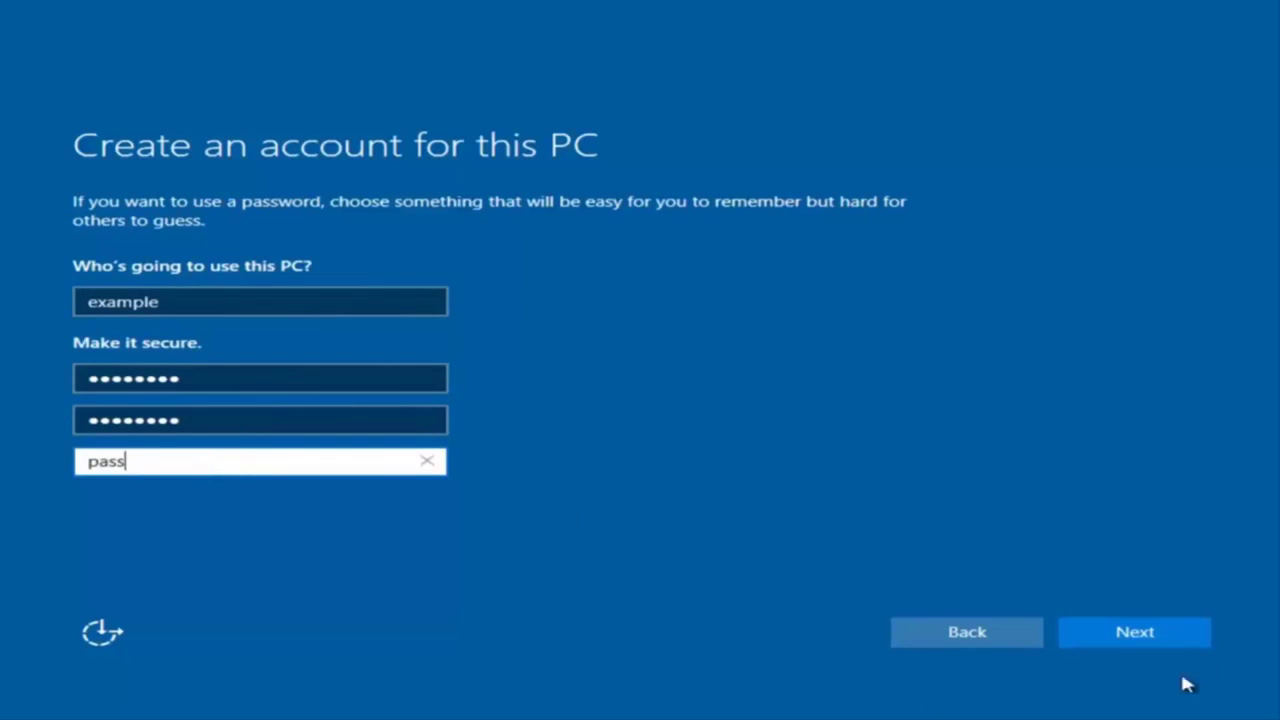
click(1154, 636)
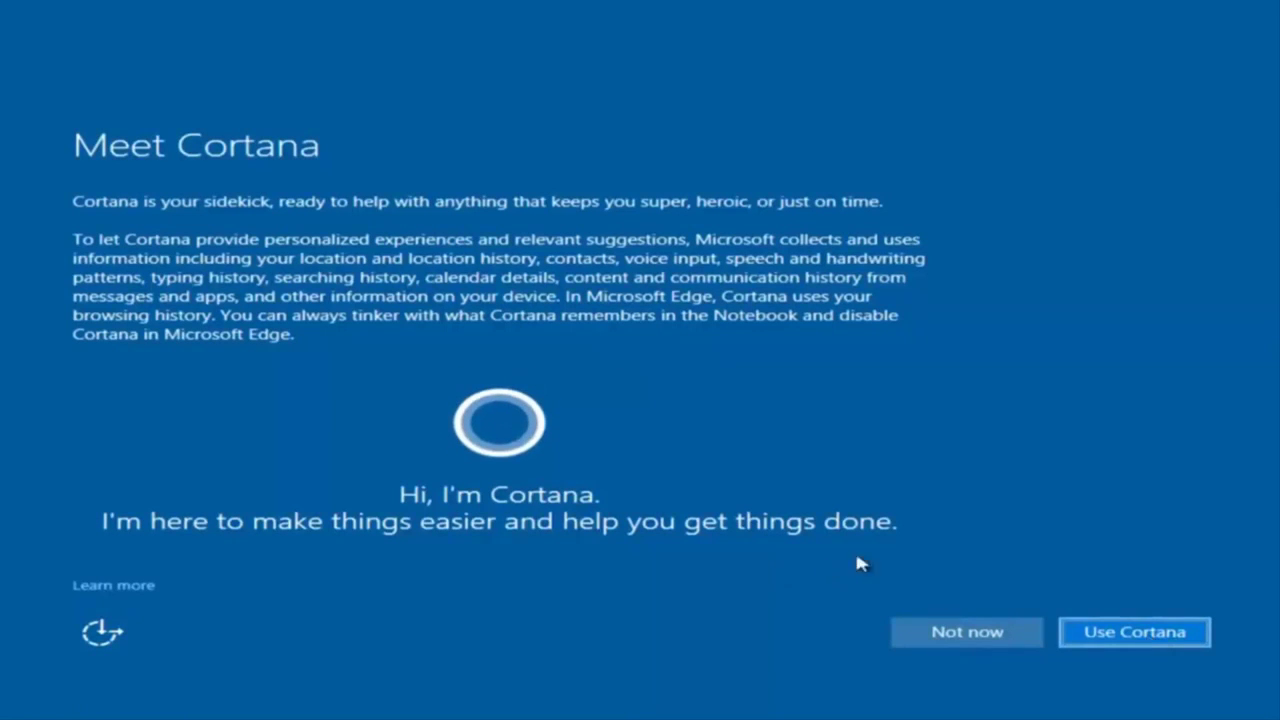
Decline Cortana setup with 'Not now'
click(918, 630)
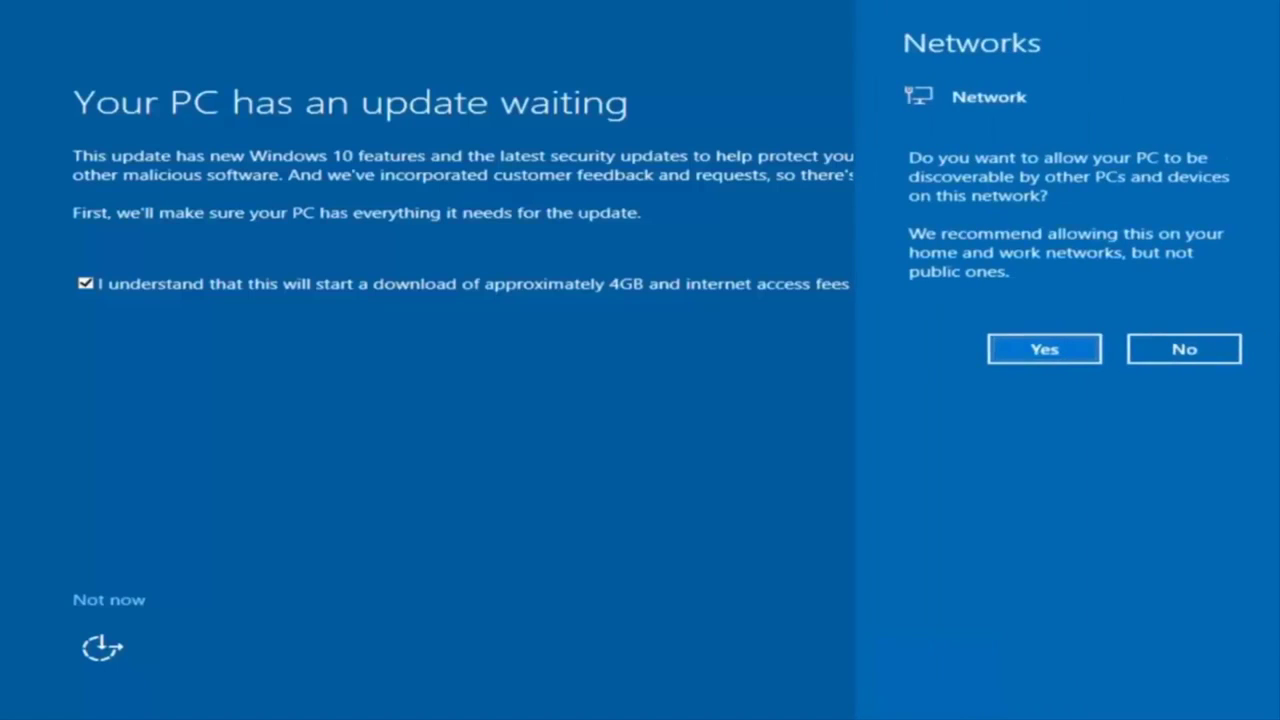
Close the Networks discoverability flyout to reveal the update-waiting page
click(569, 506)
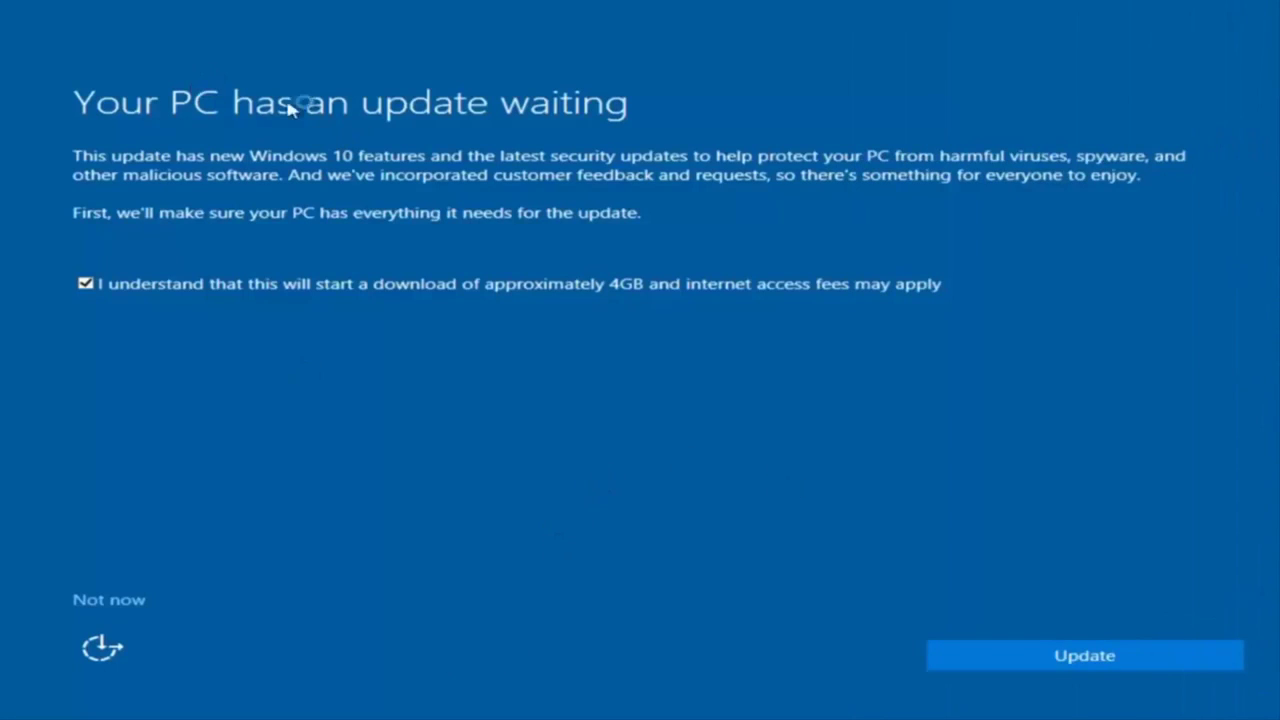